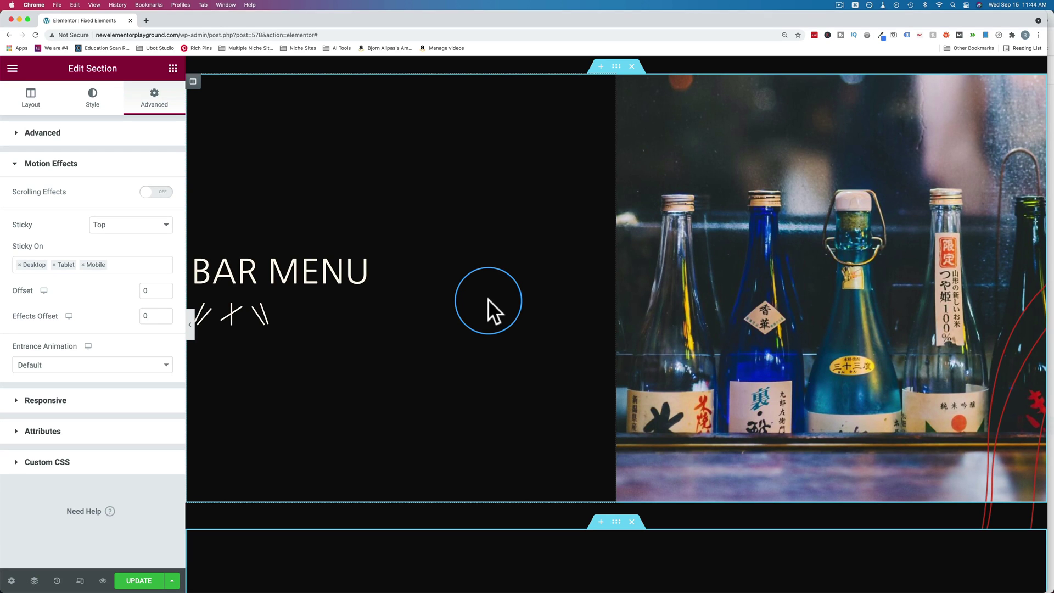
Scroll down the Bar Menu page in the editor to review it with Sticky still at None.
scroll(607, 262, "down", 5)
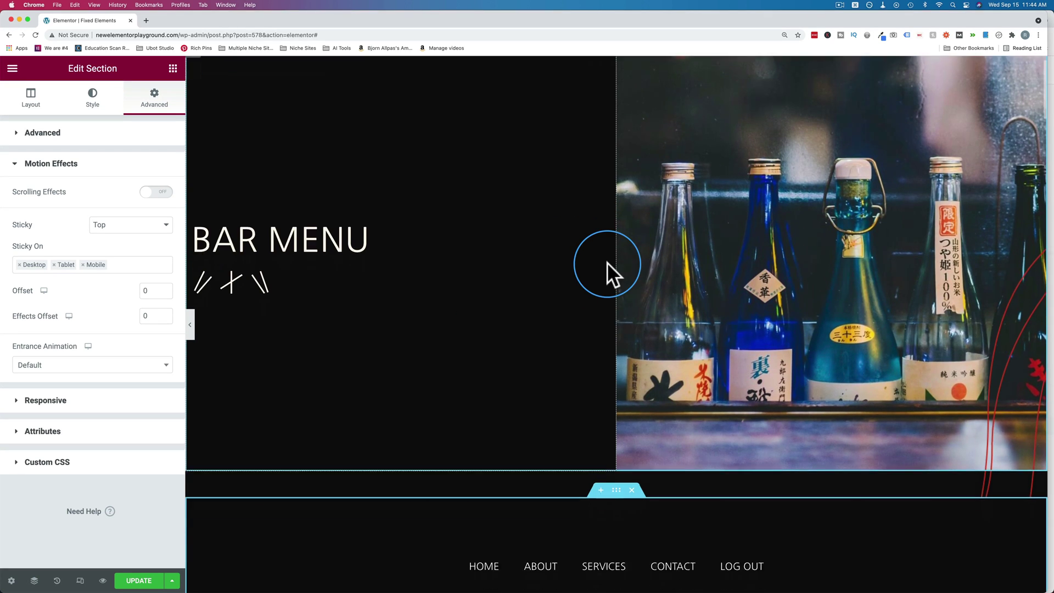
scroll(608, 262, "down", 1)
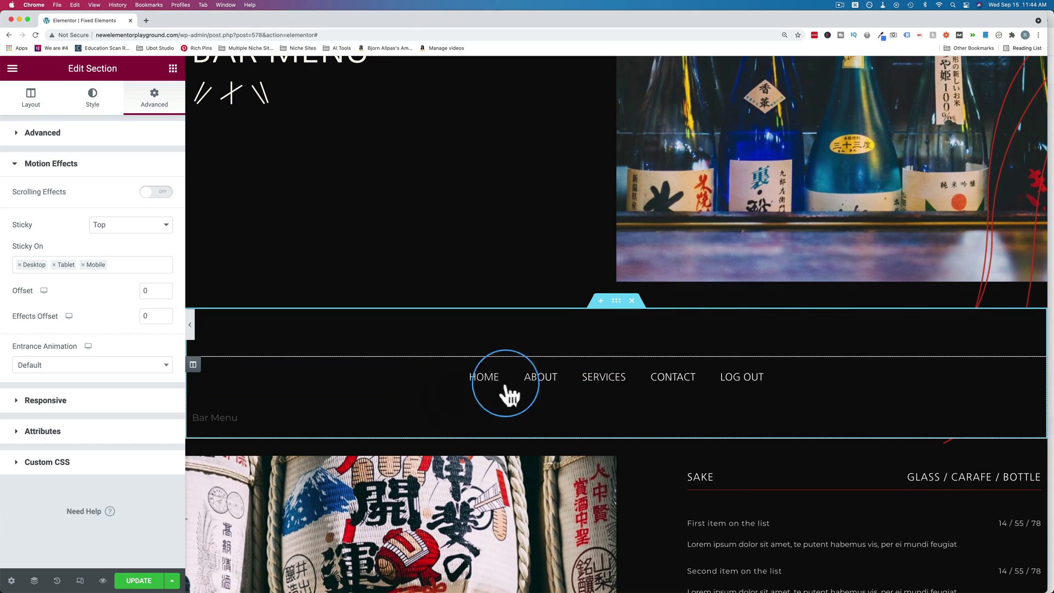
scroll(653, 462, "down", 5)
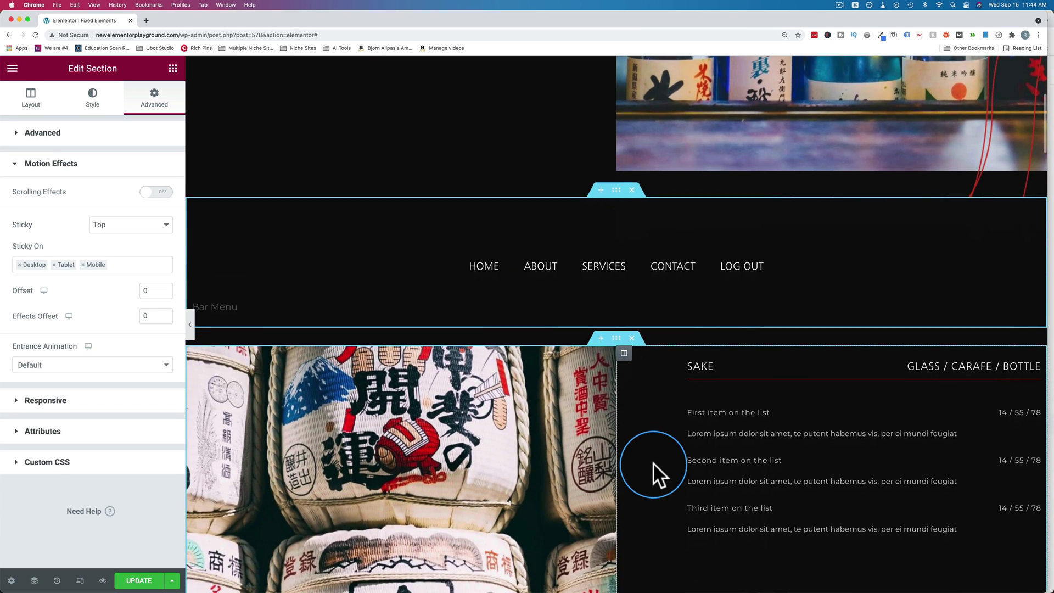
scroll(653, 462, "down", 5)
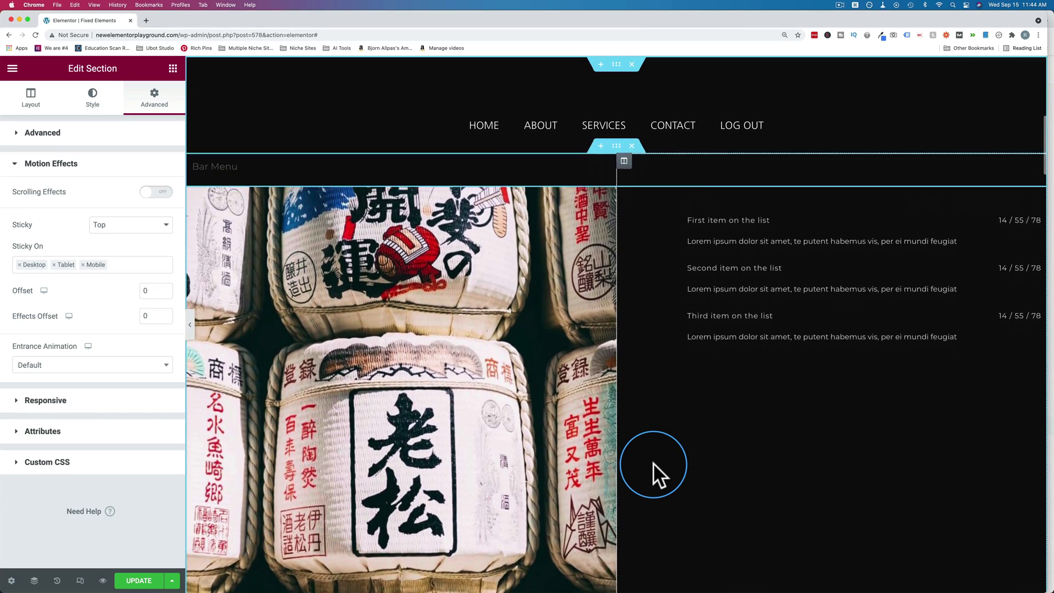
scroll(653, 462, "down", 10)
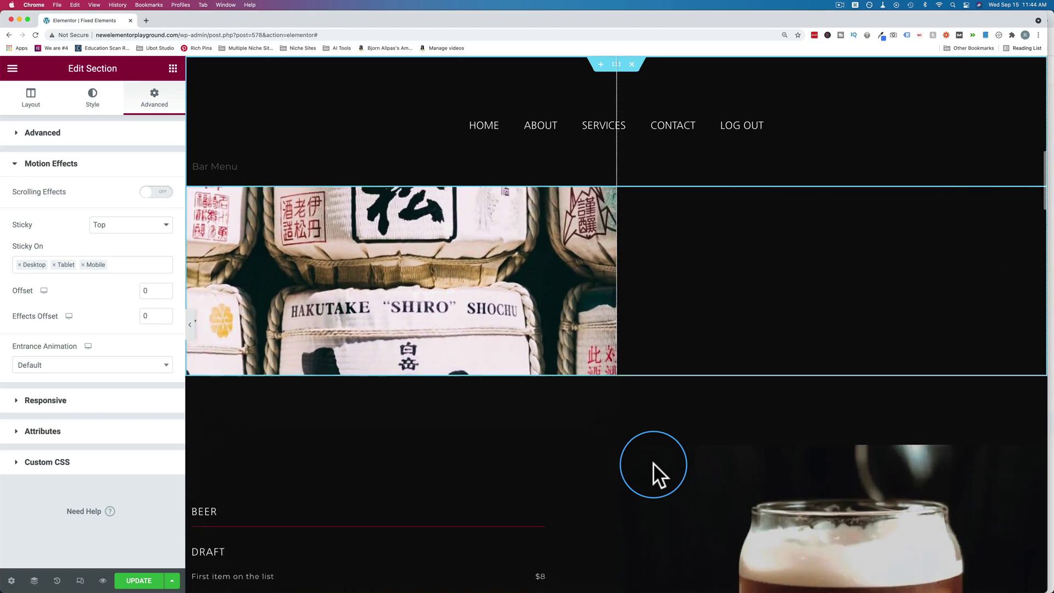
scroll(654, 461, "down", 7)
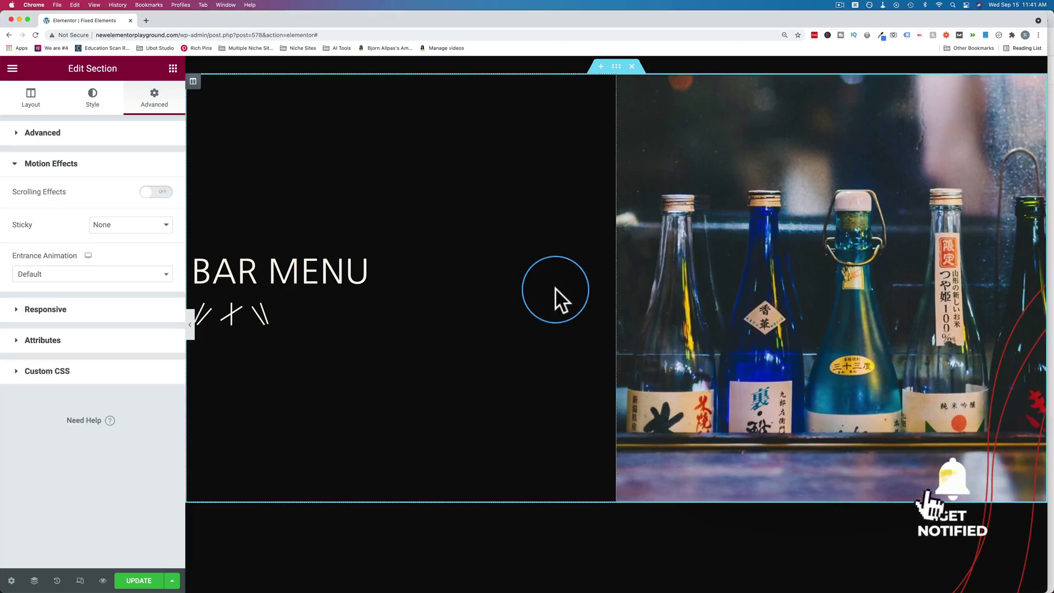
Set the navigation menu section's Motion Effects Sticky option to Top.
scroll(555, 287, "down", 3)
scroll(556, 291, "down", 4)
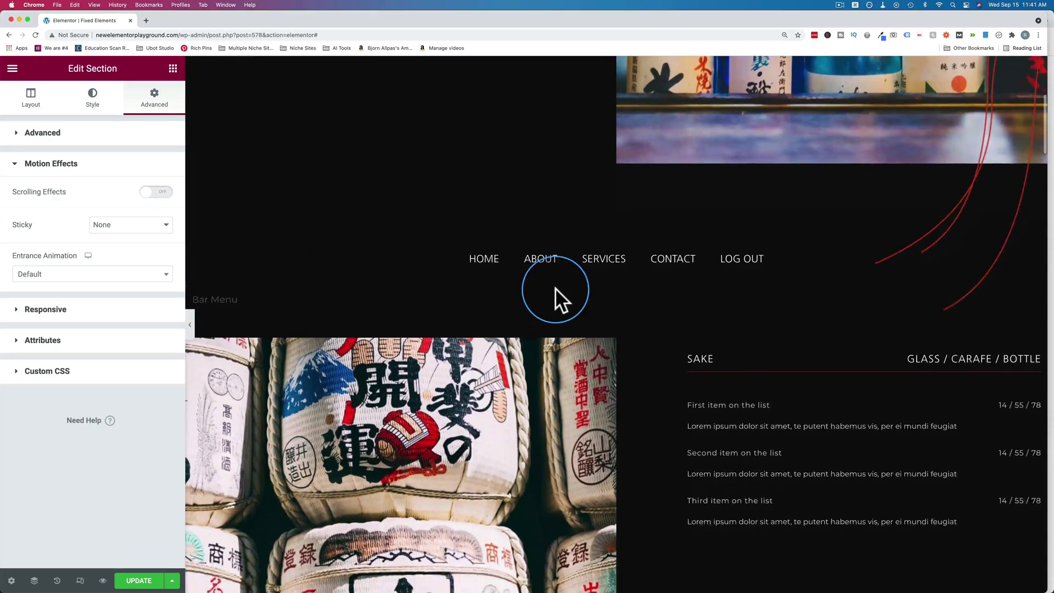
scroll(556, 287, "down", 5)
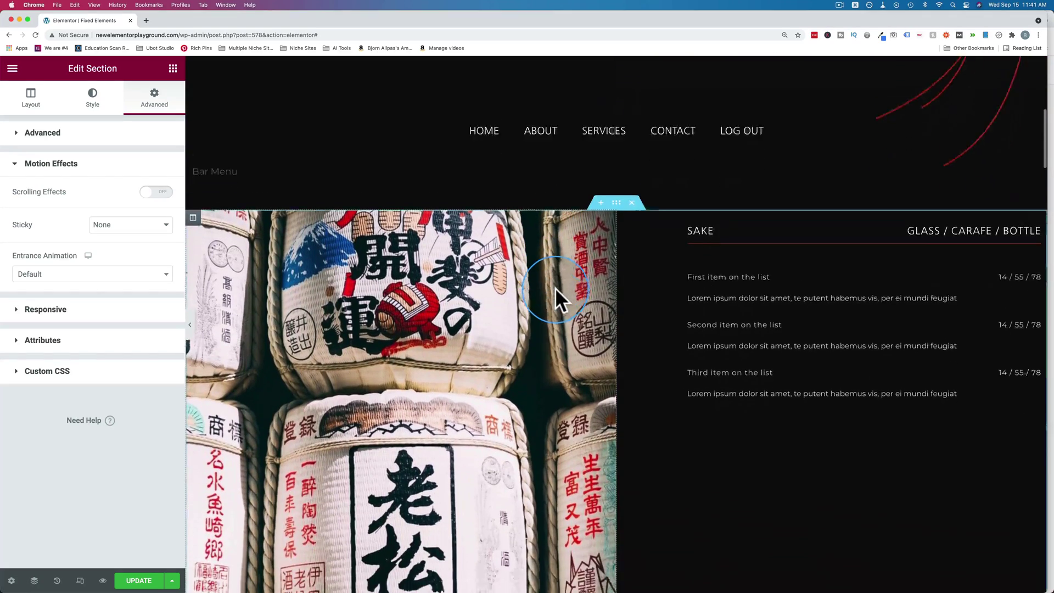
scroll(556, 287, "up", 3)
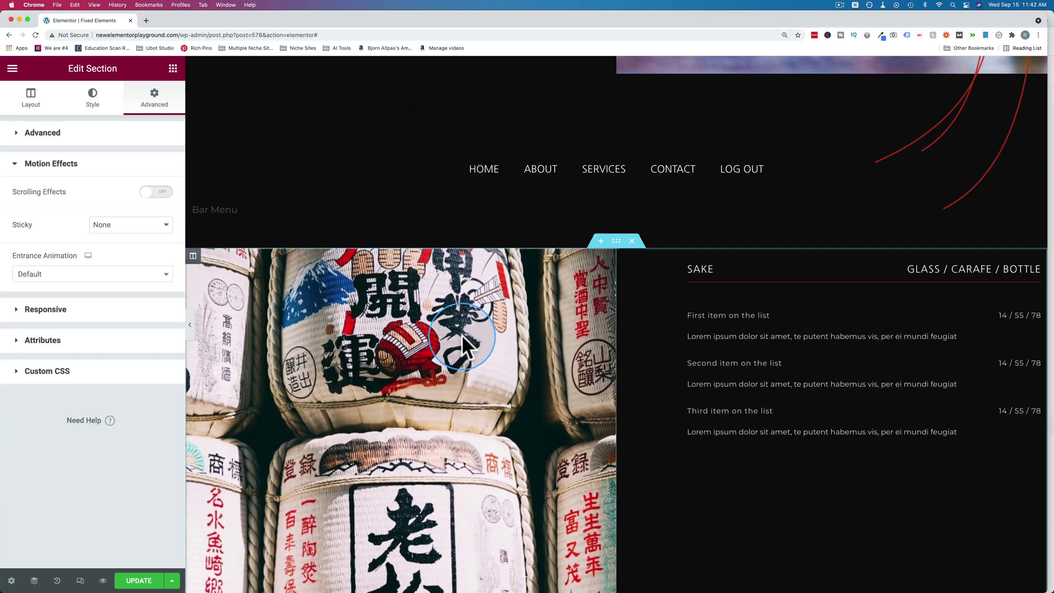
scroll(632, 310, "up", 1)
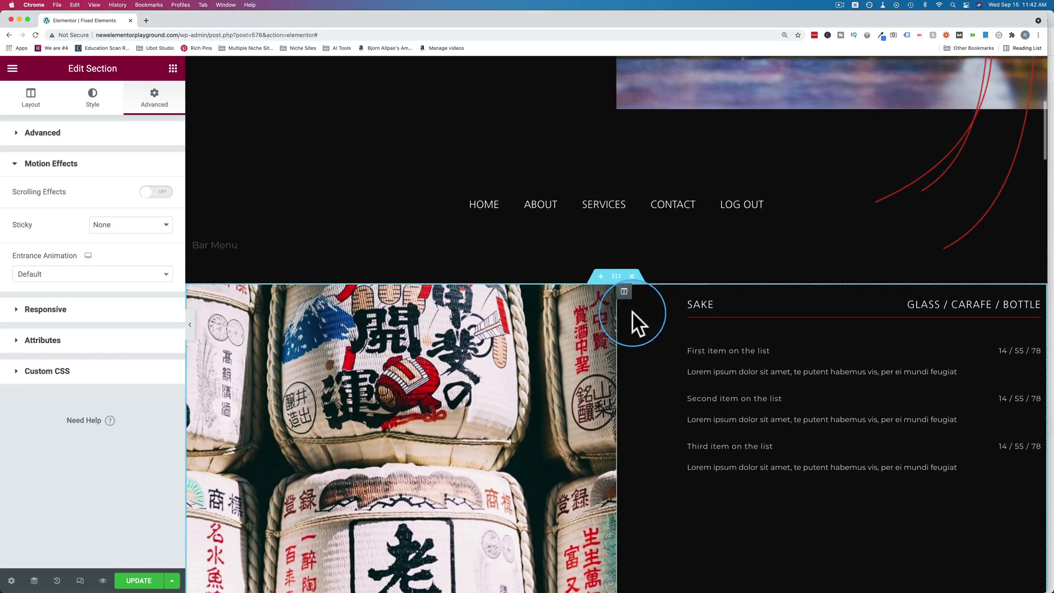
left_click(618, 138)
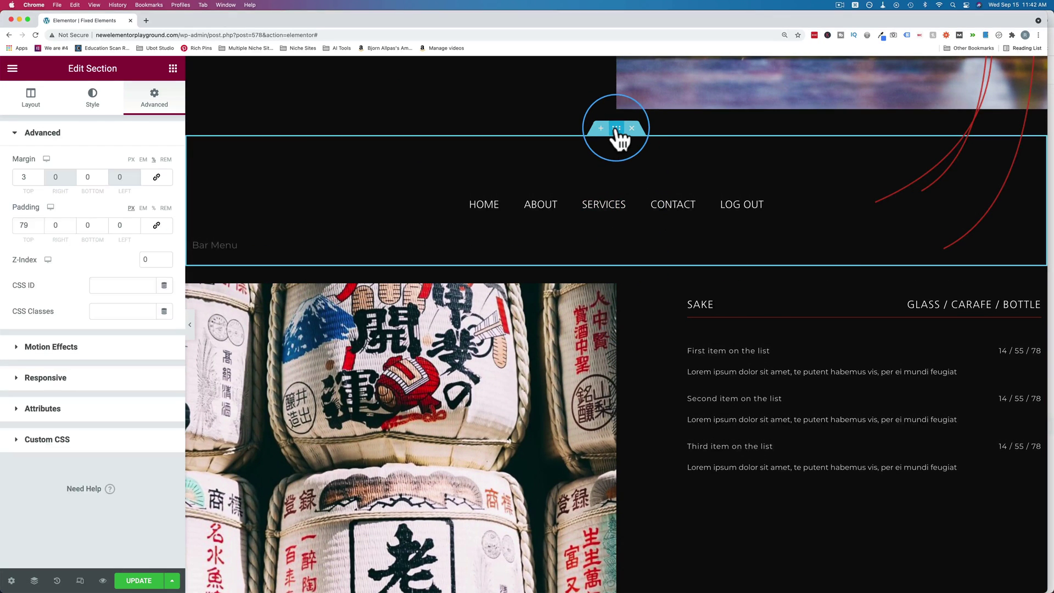
left_click(157, 109)
left_click(44, 352)
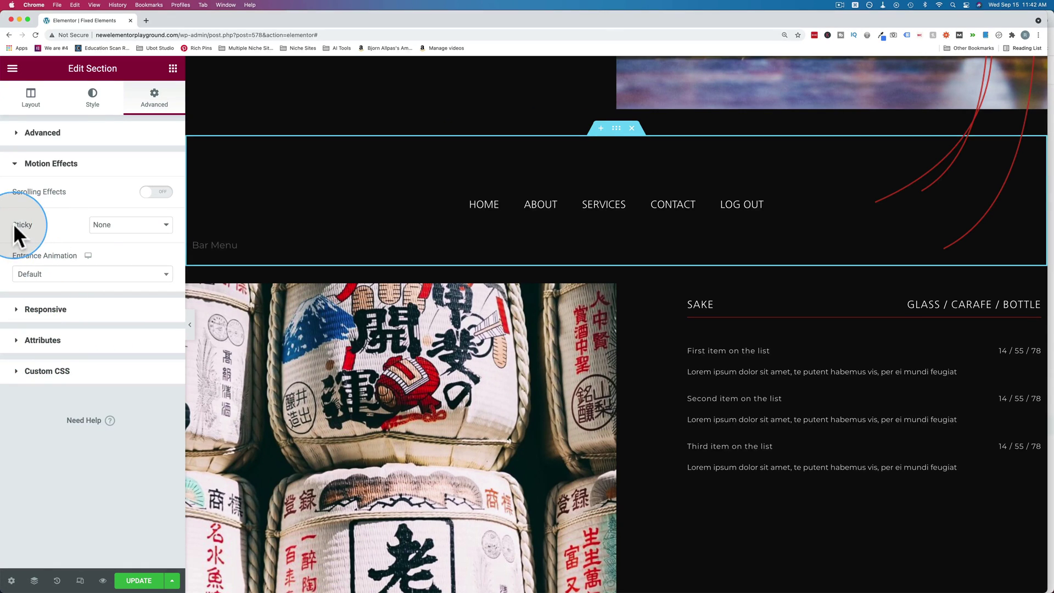
left_click(126, 238)
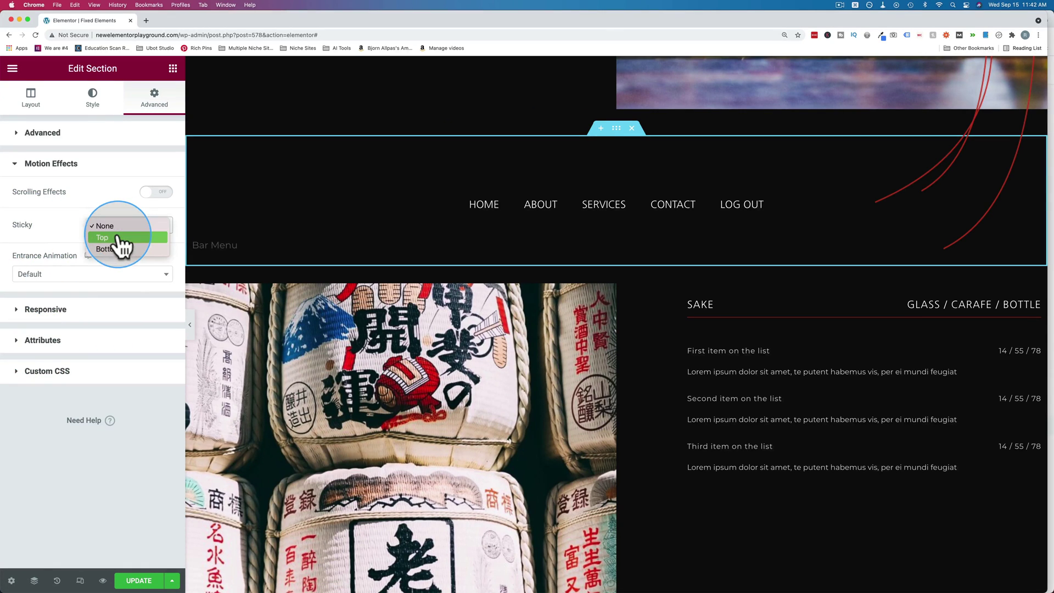
left_click(119, 237)
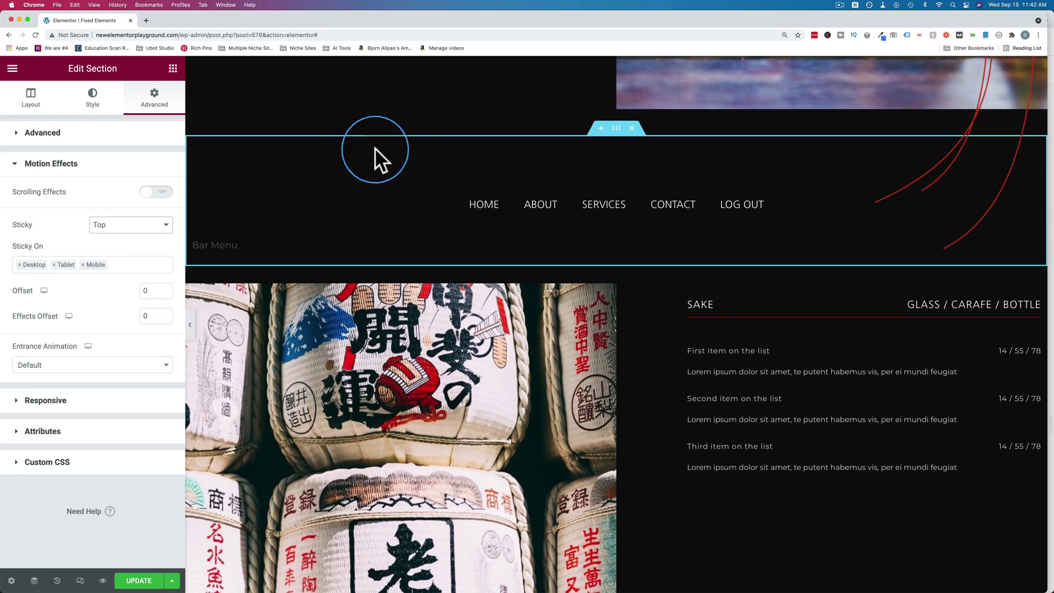
scroll(395, 144, "up", 10)
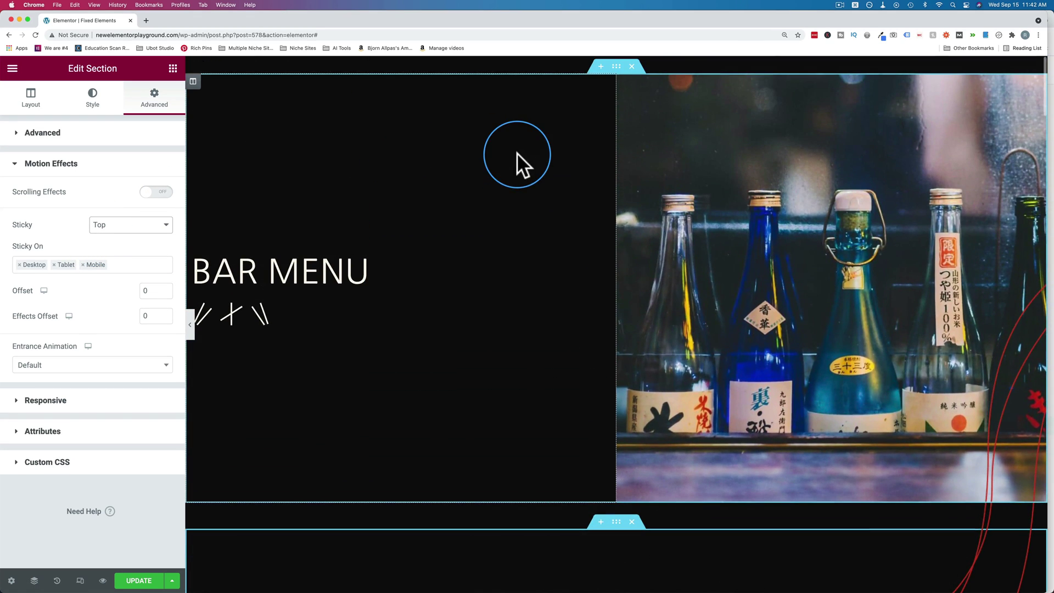
scroll(516, 159, "down", 5)
scroll(515, 212, "down", 5)
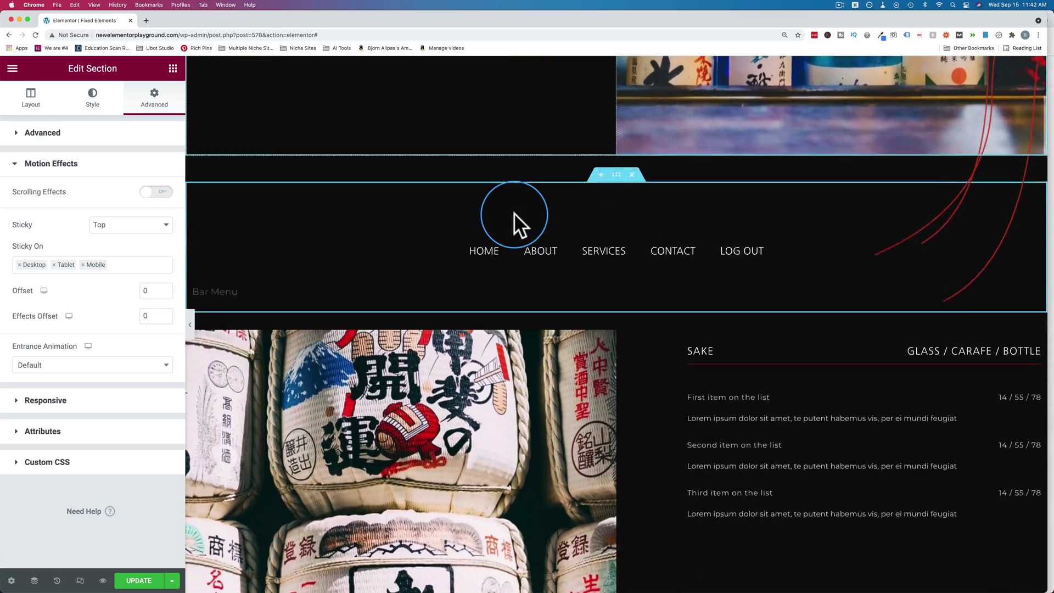
scroll(504, 362, "down", 8)
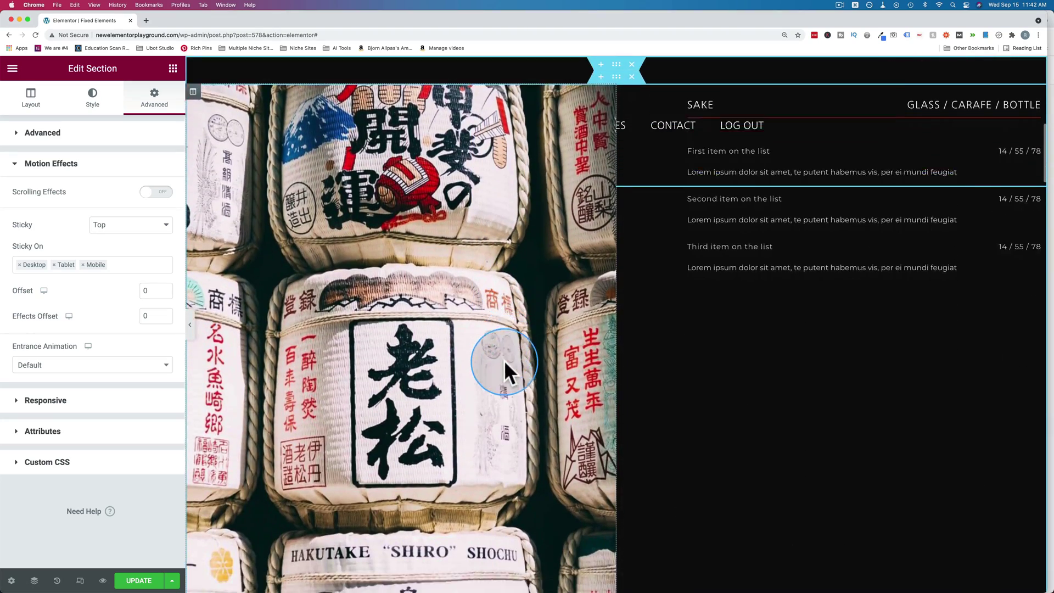
scroll(603, 219, "down", 2)
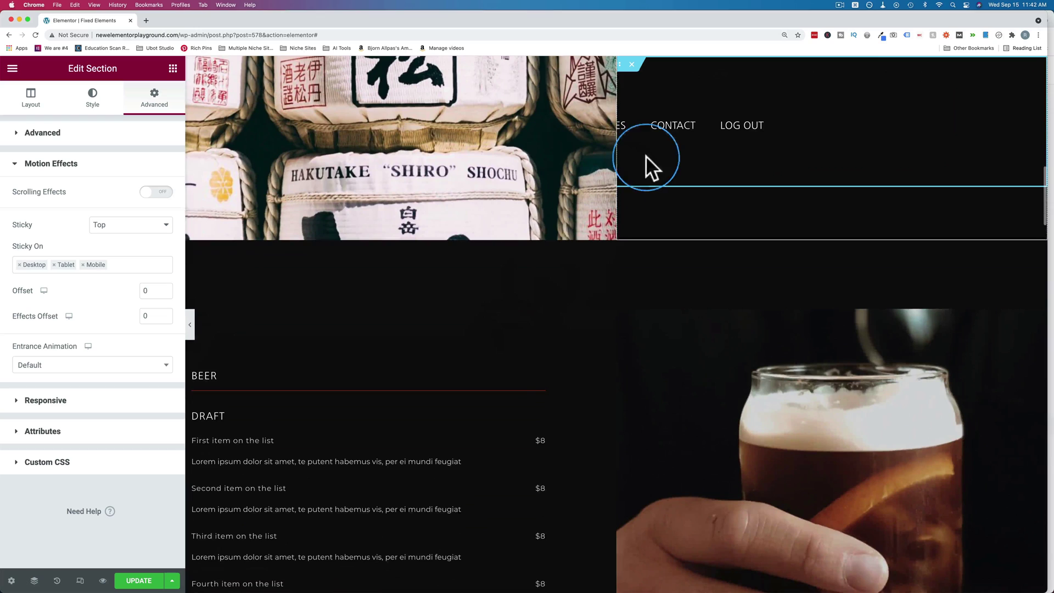
scroll(549, 249, "up", 10)
scroll(549, 249, "up", 5)
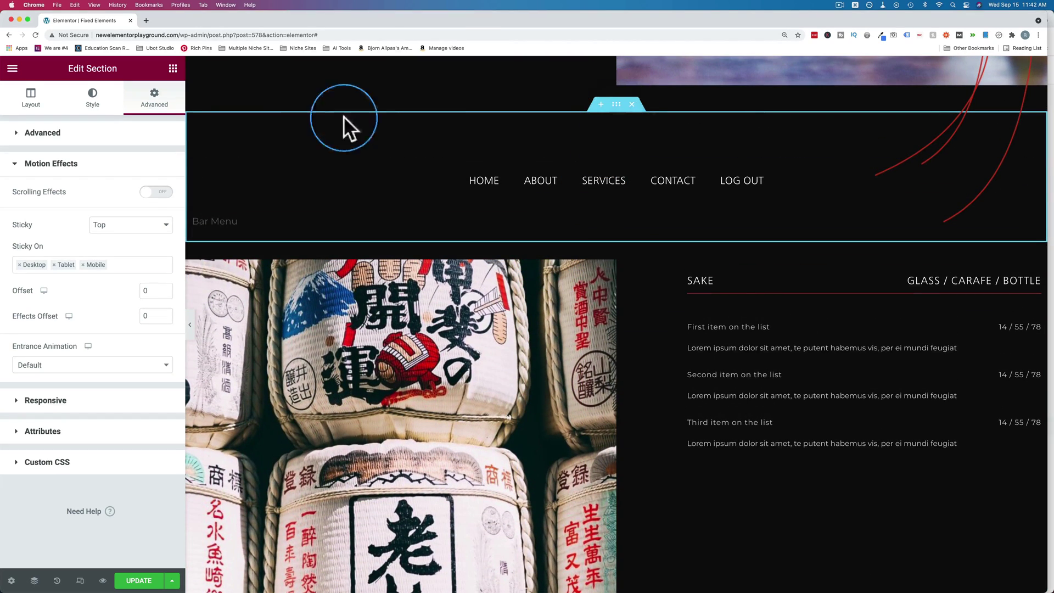
Enter 999 as the navigation section's Z-Index in its Advanced settings.
left_click(31, 139)
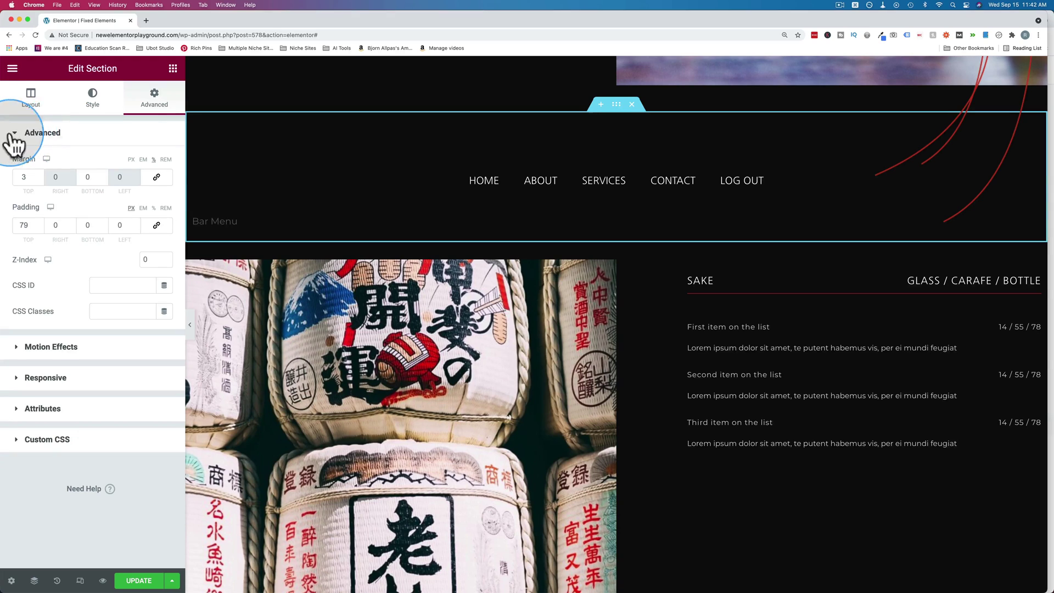
left_click(140, 260)
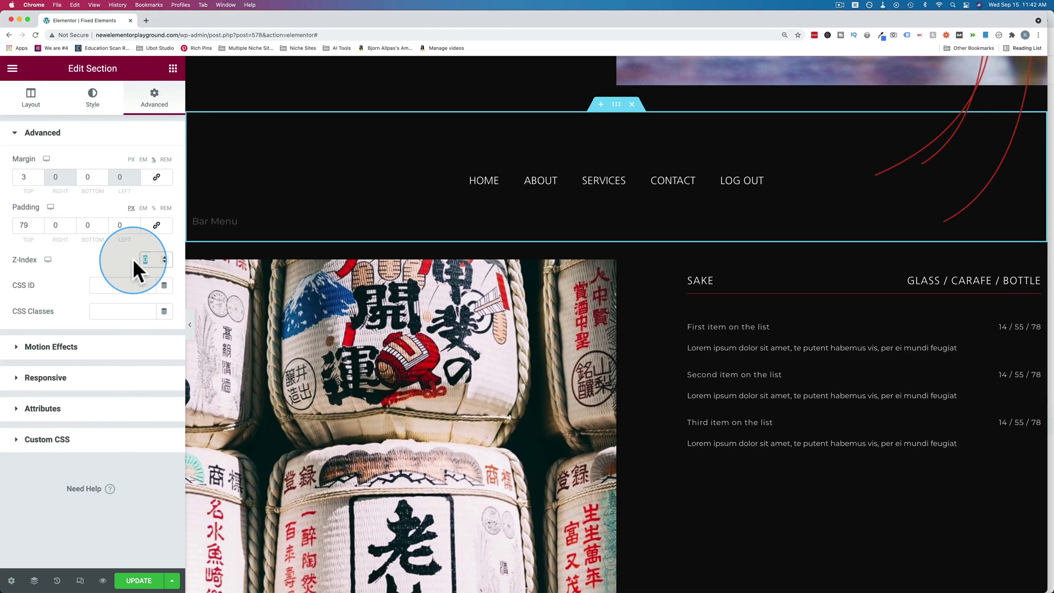
type("999")
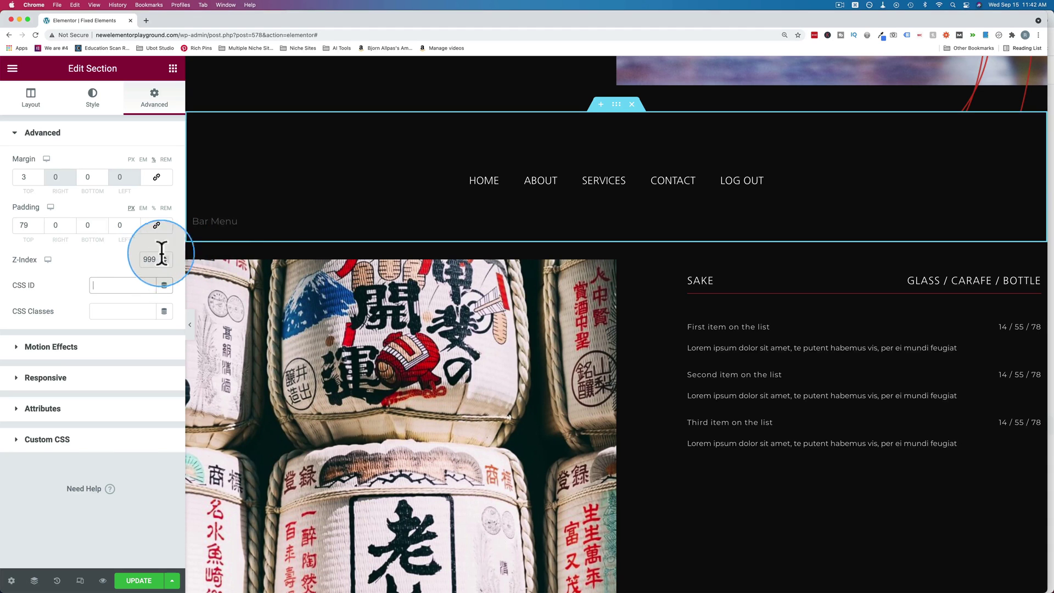
scroll(379, 177, "down", 4)
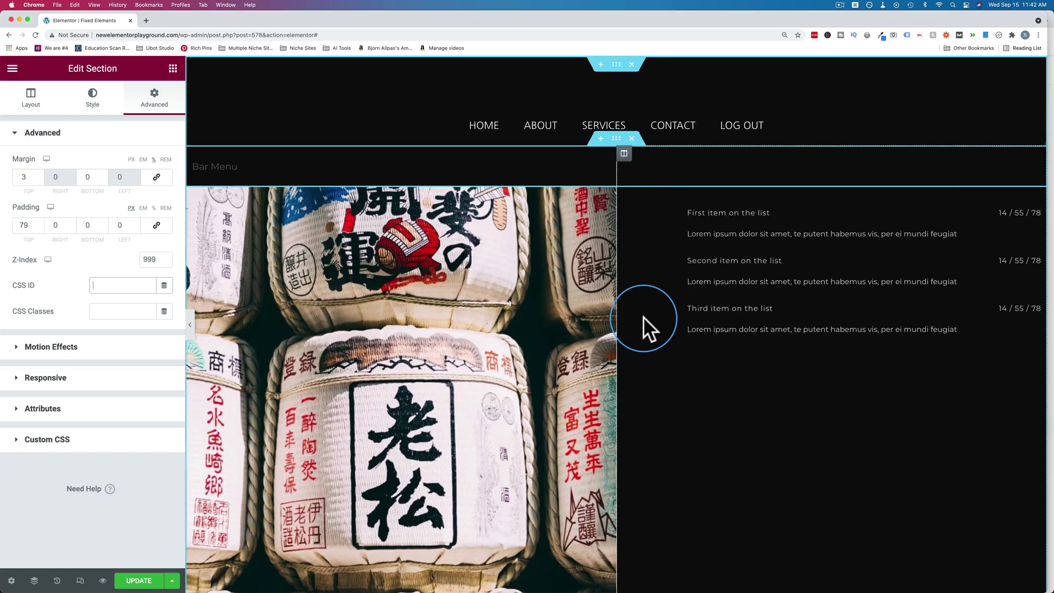
scroll(643, 318, "down", 3)
scroll(643, 317, "down", 6)
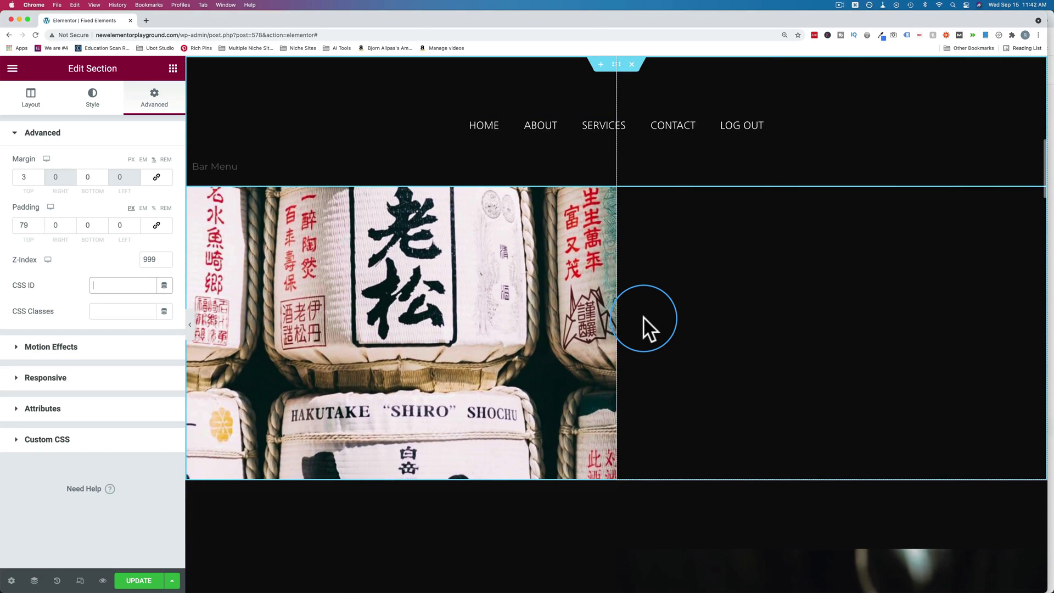
scroll(643, 317, "down", 10)
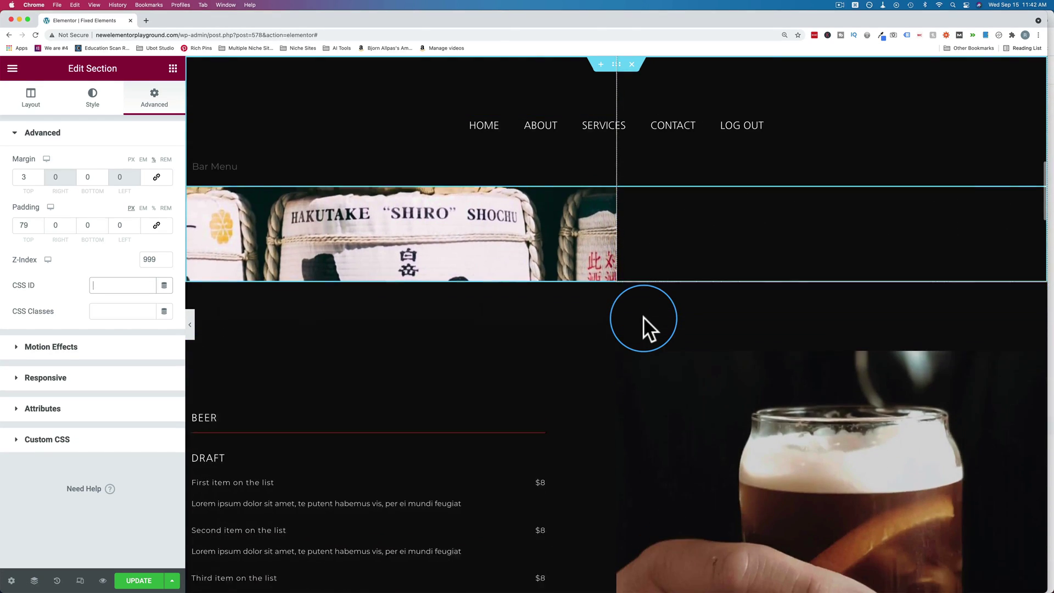
scroll(644, 317, "down", 4)
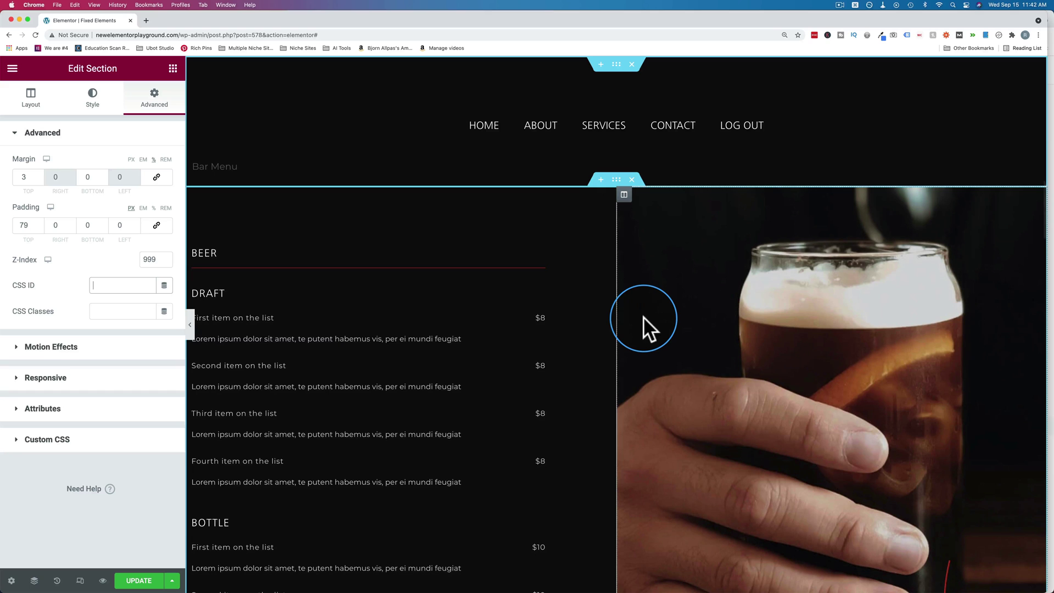
scroll(644, 317, "down", 9)
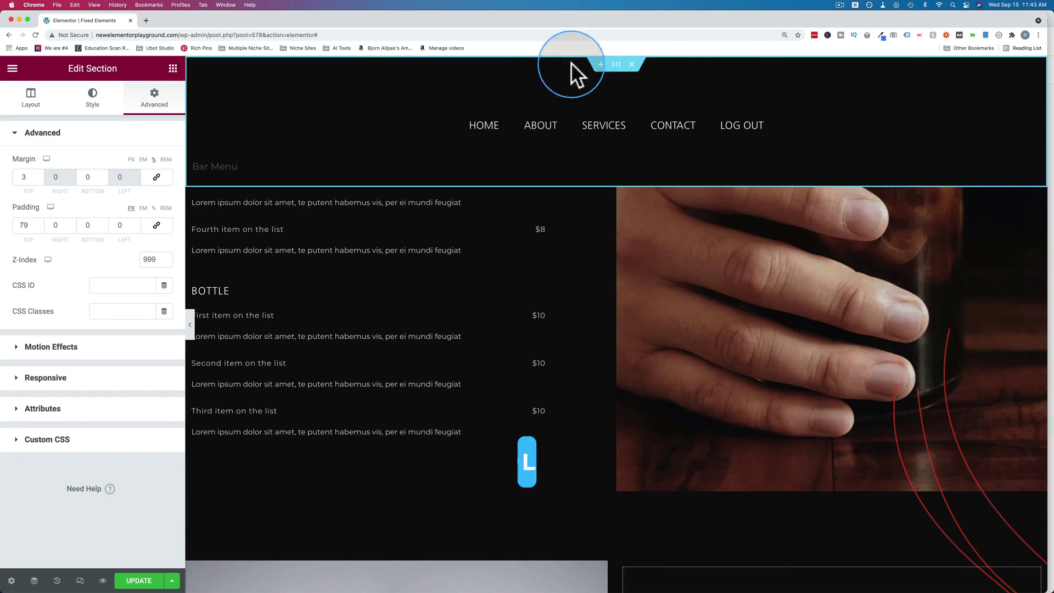
scroll(638, 303, "down", 6)
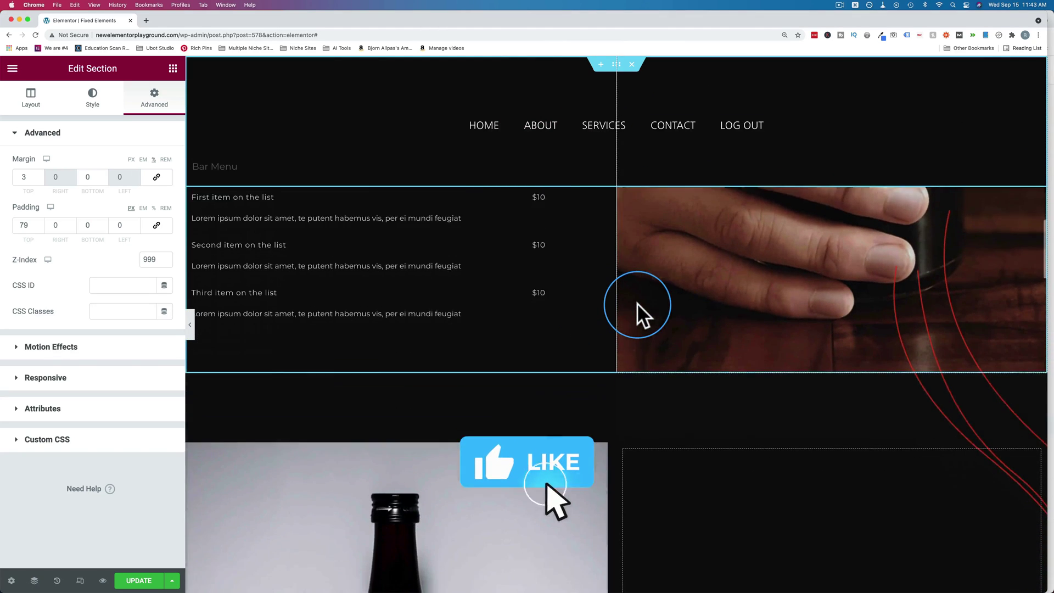
scroll(637, 304, "down", 5)
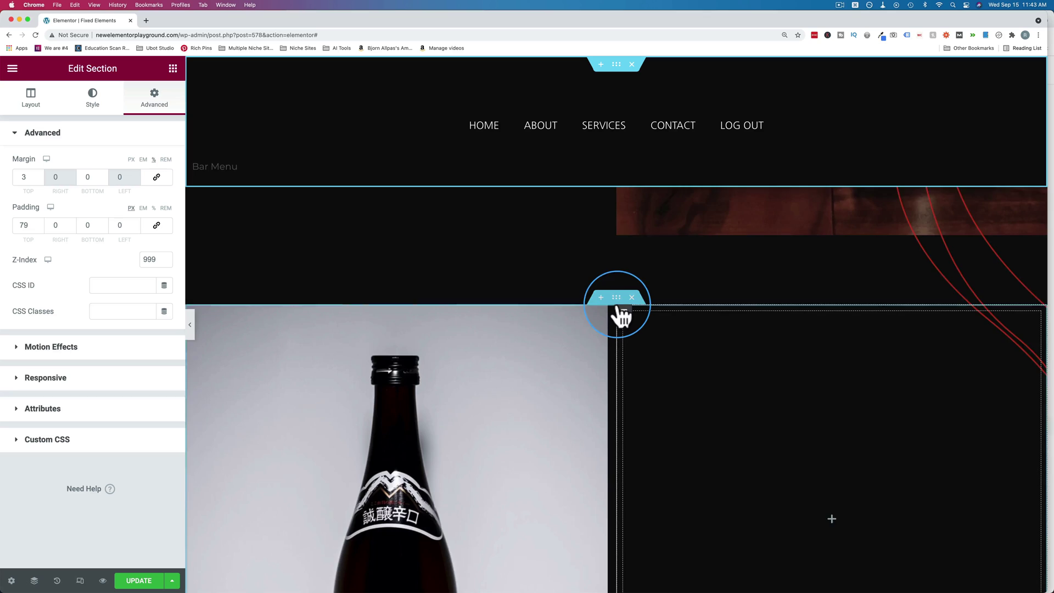
scroll(617, 305, "down", 5)
scroll(618, 304, "down", 15)
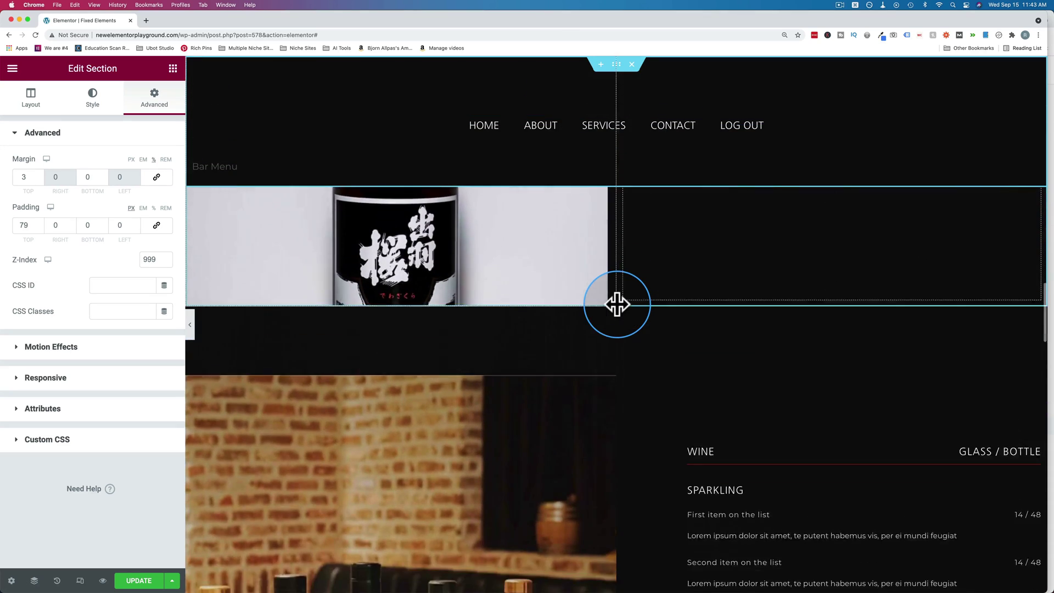
scroll(617, 303, "down", 20)
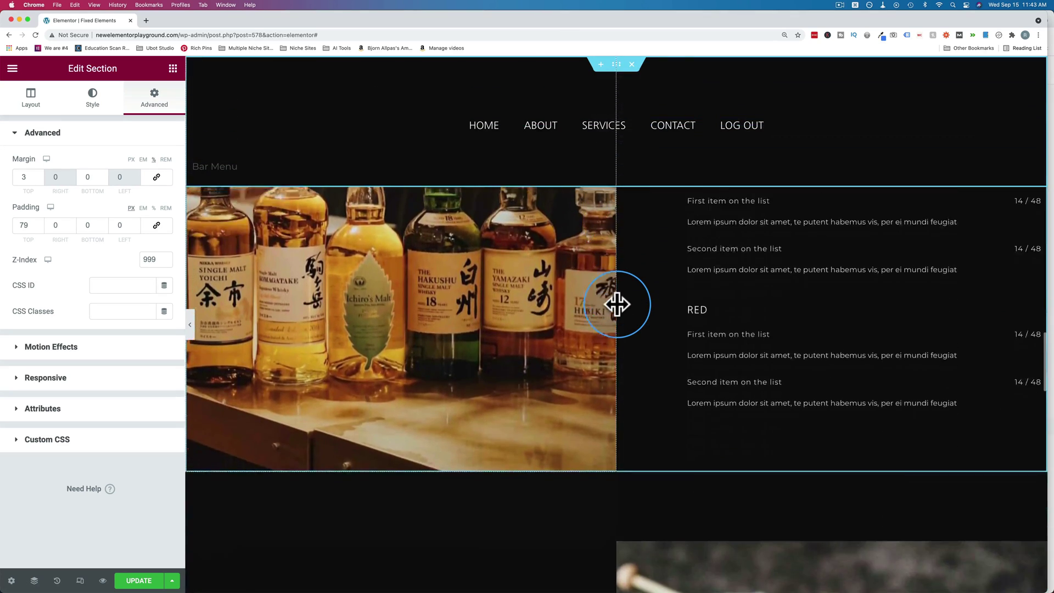
scroll(618, 304, "down", 15)
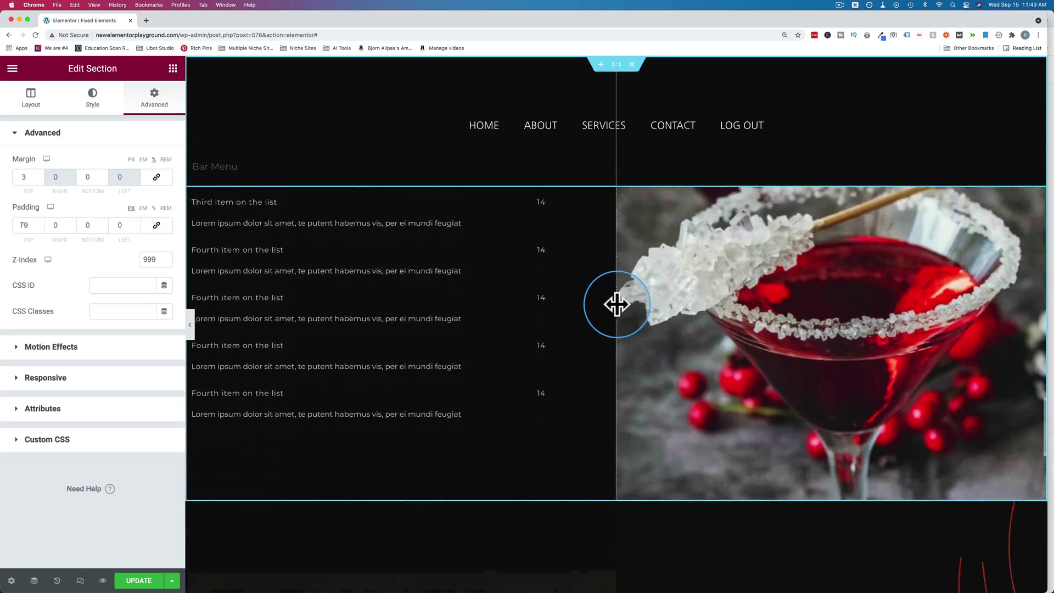
scroll(617, 304, "down", 8)
scroll(617, 305, "up", 20)
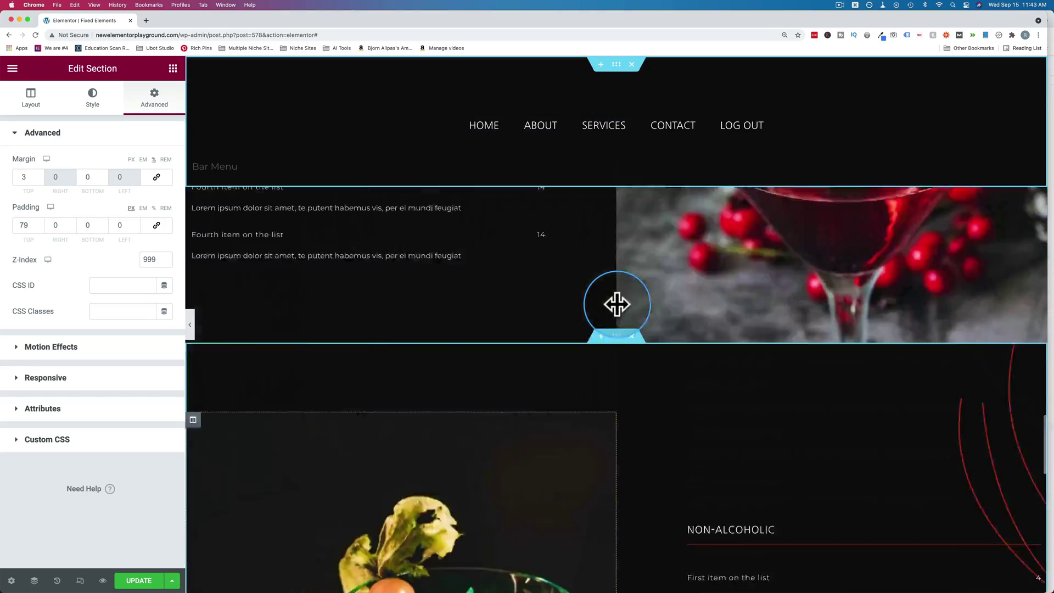
scroll(616, 304, "up", 15)
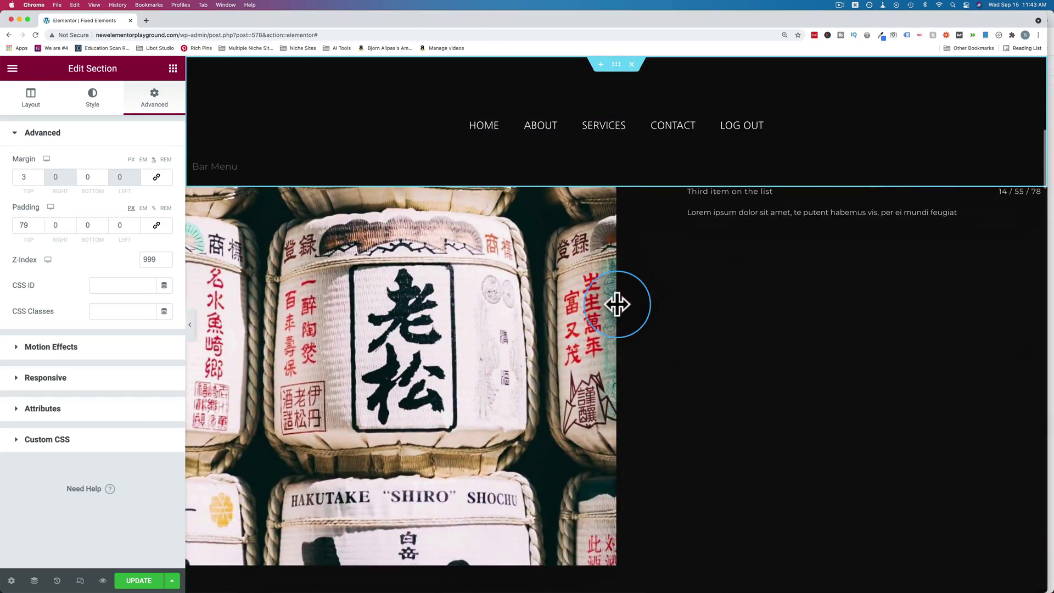